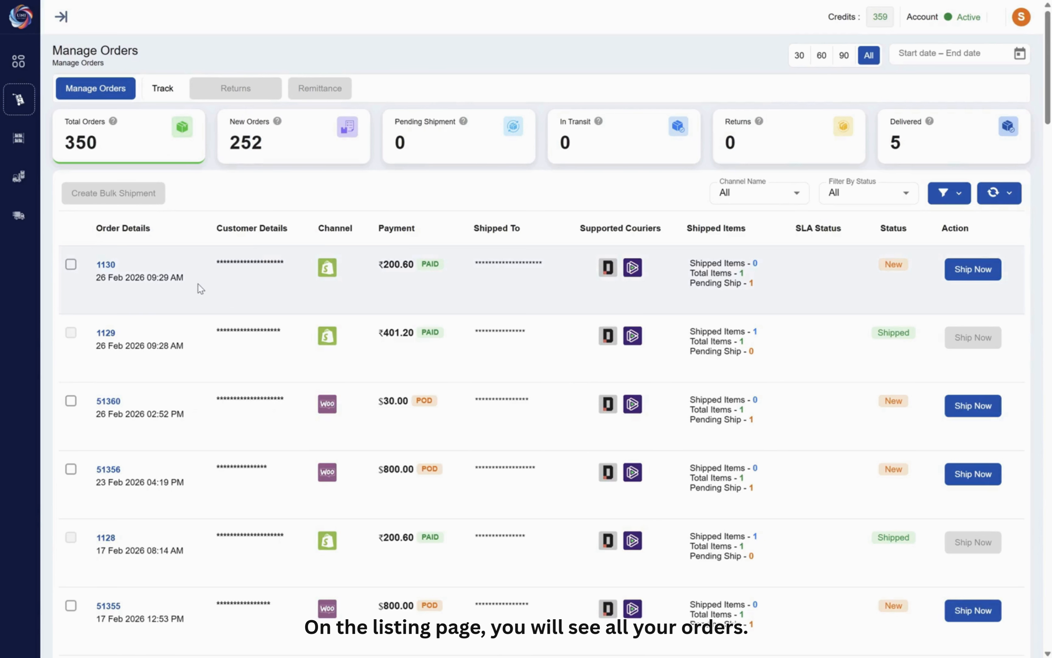
- View the details of the $30.00 WooCommerce order from 26 Feb 2026 and return to the order list
left_click(109, 401)
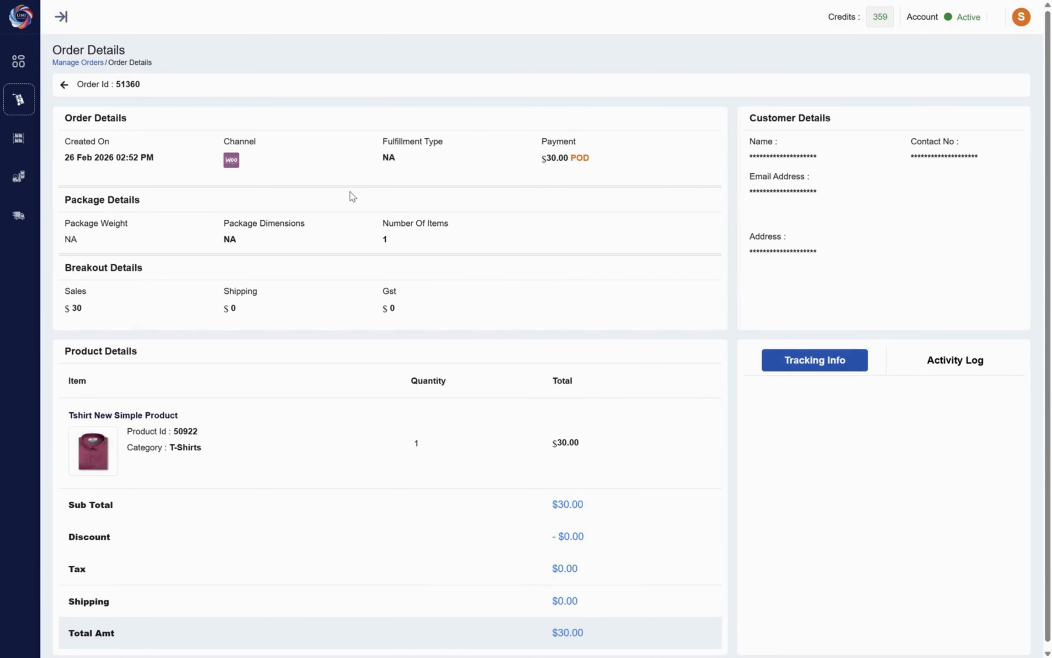
left_click(64, 87)
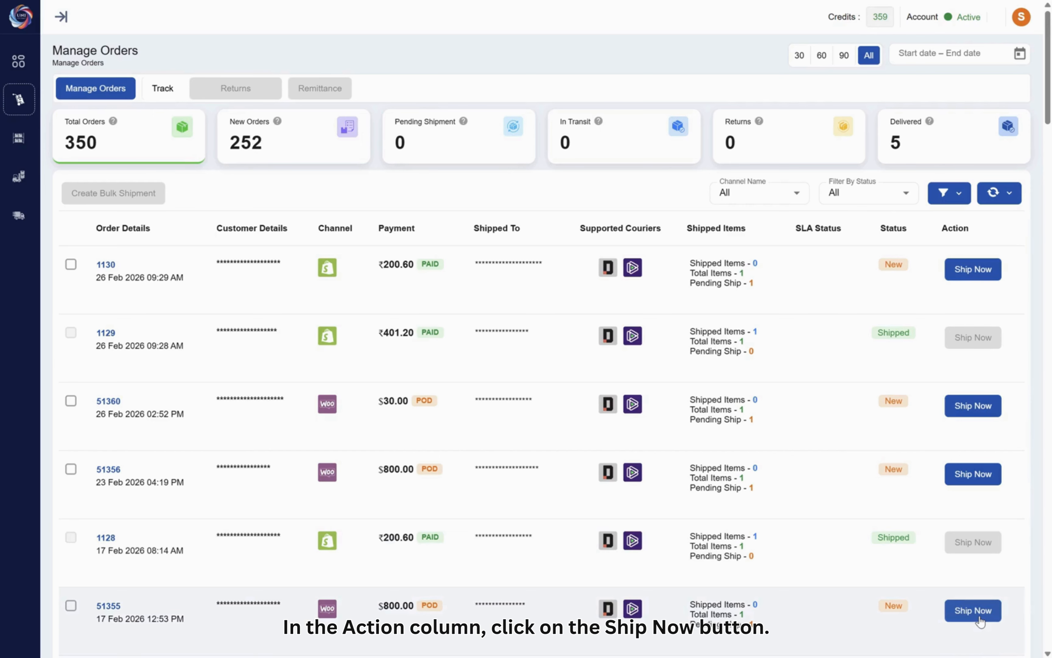
- Start shipping the 17 Feb 2026 $800.00 WooCommerce order and create a batch for its sneakers: 1 g, length 2, width 3, height 4 cm
left_click(974, 611)
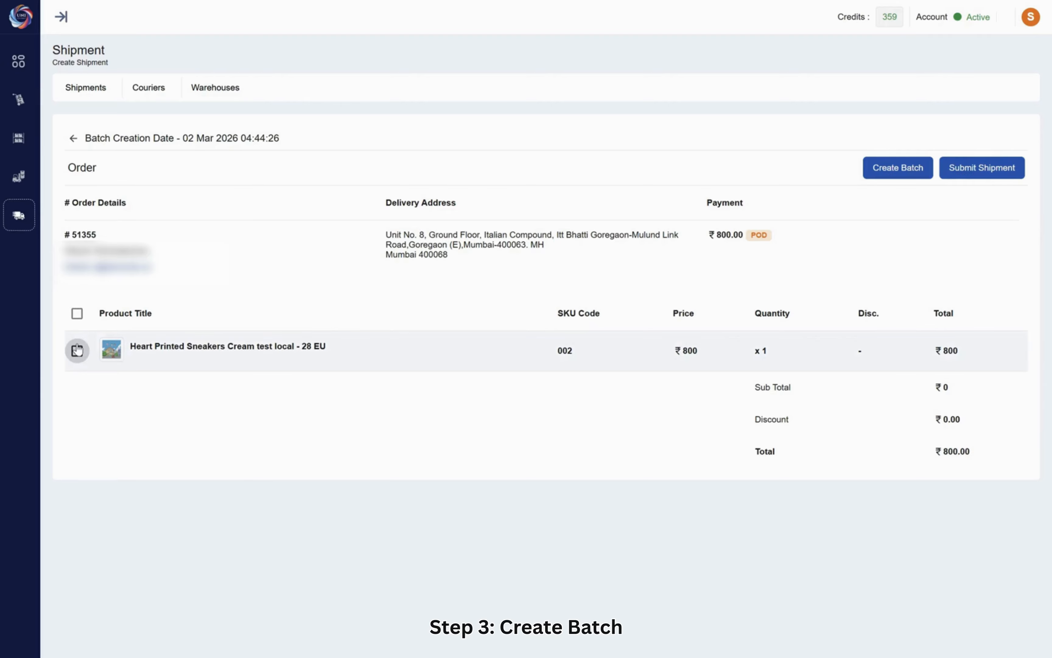
left_click(901, 165)
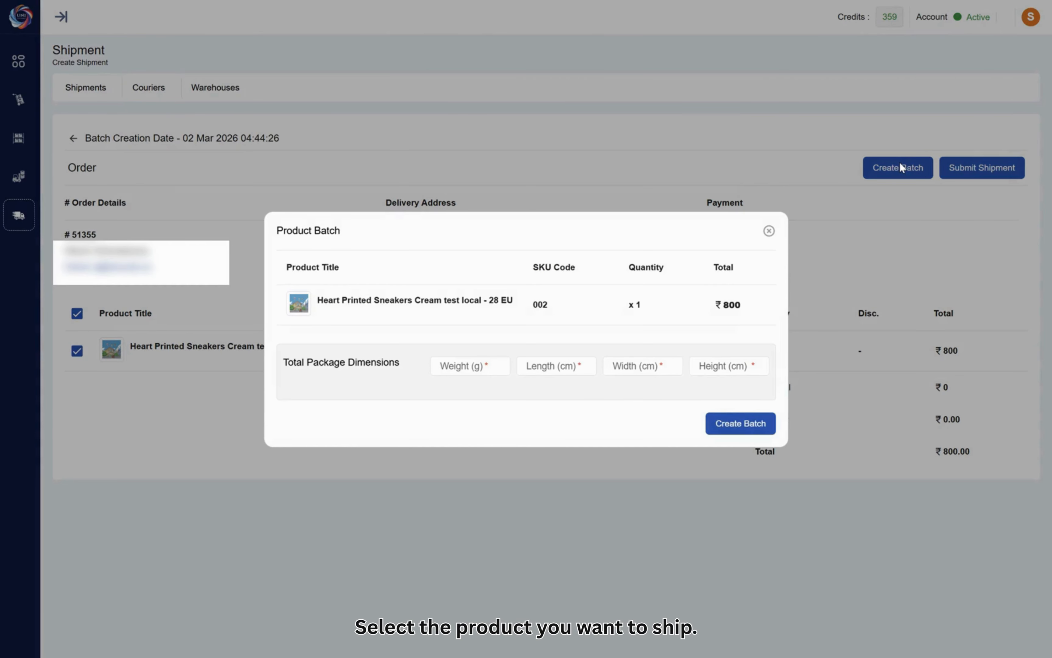
type("1")
left_click(528, 371)
type("2")
left_click(627, 369)
type("3")
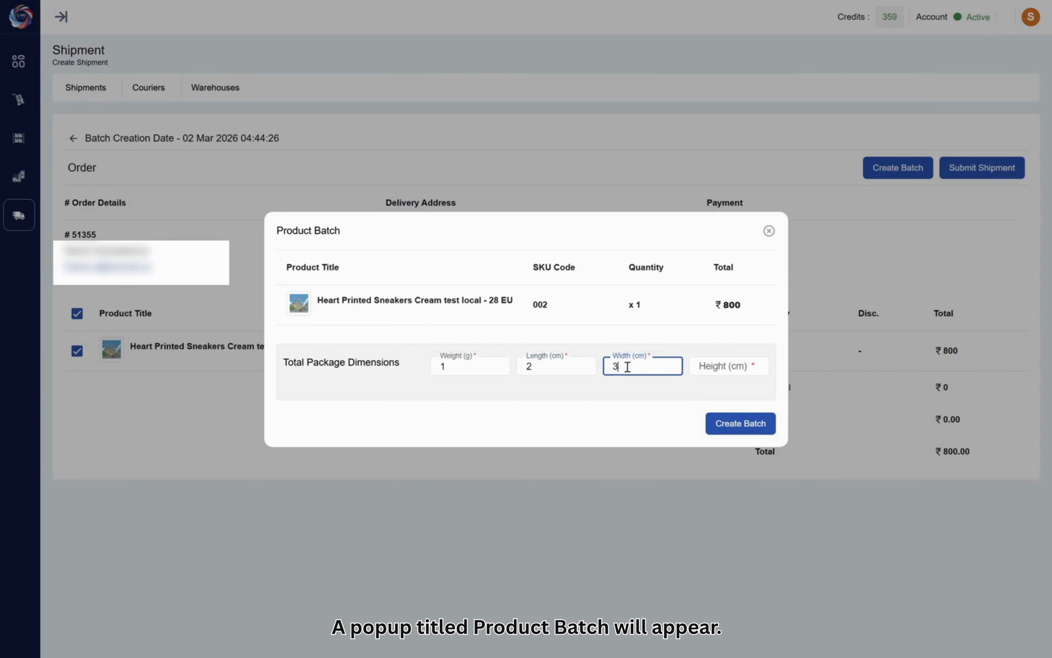
left_click(708, 368)
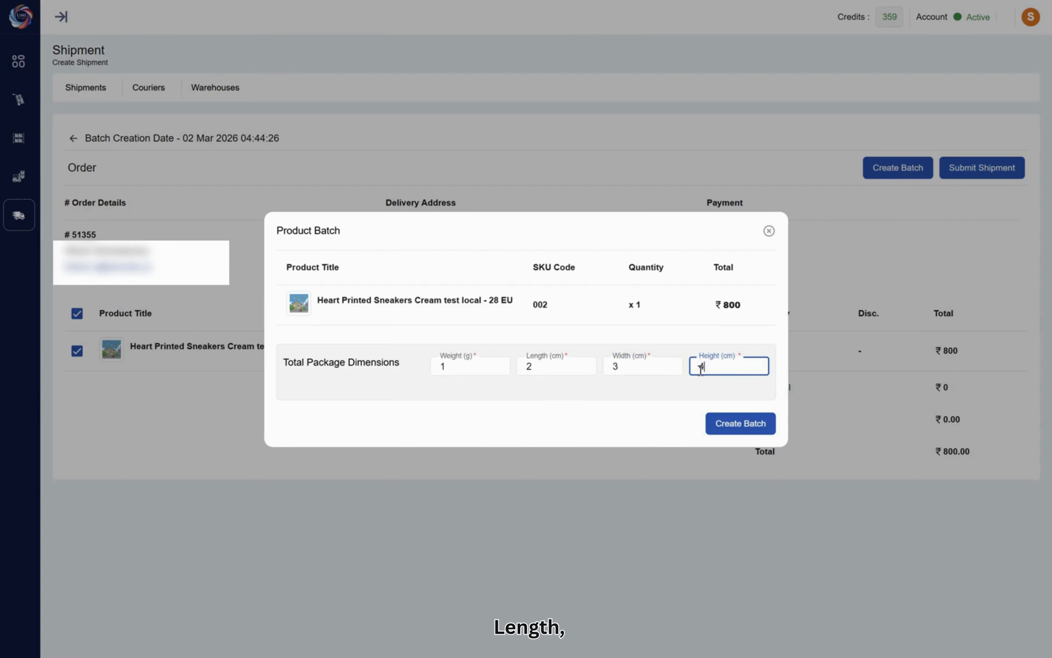
left_click(740, 429)
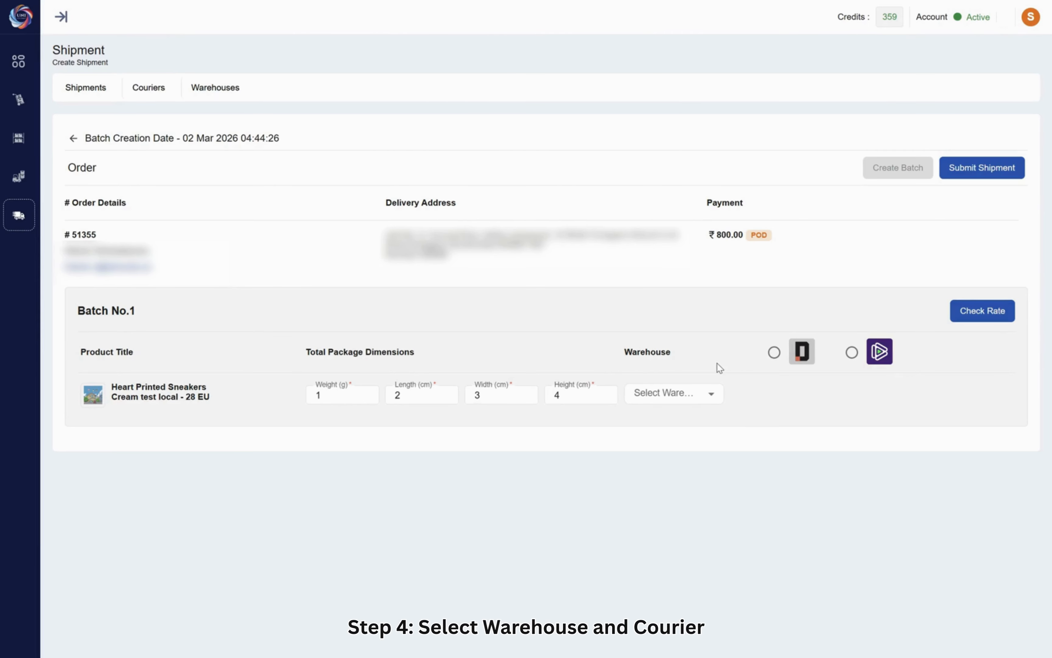
- Assign the WareZone warehouse and the Delhivery courier to Batch No.1 and check the courier rates
left_click(712, 393)
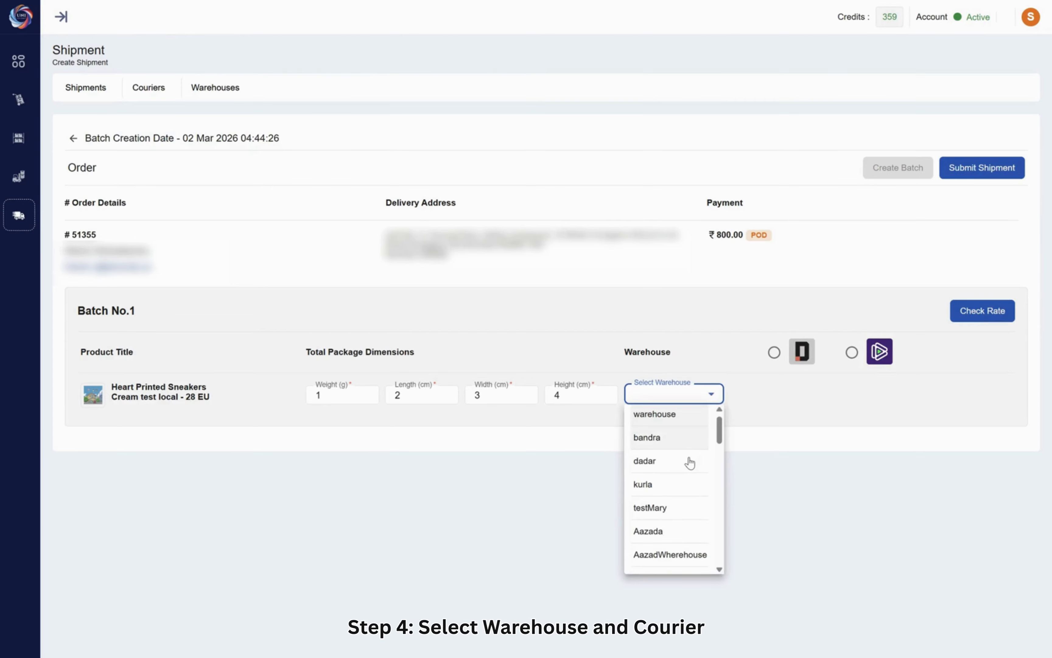
scroll(688, 463, "down", 10)
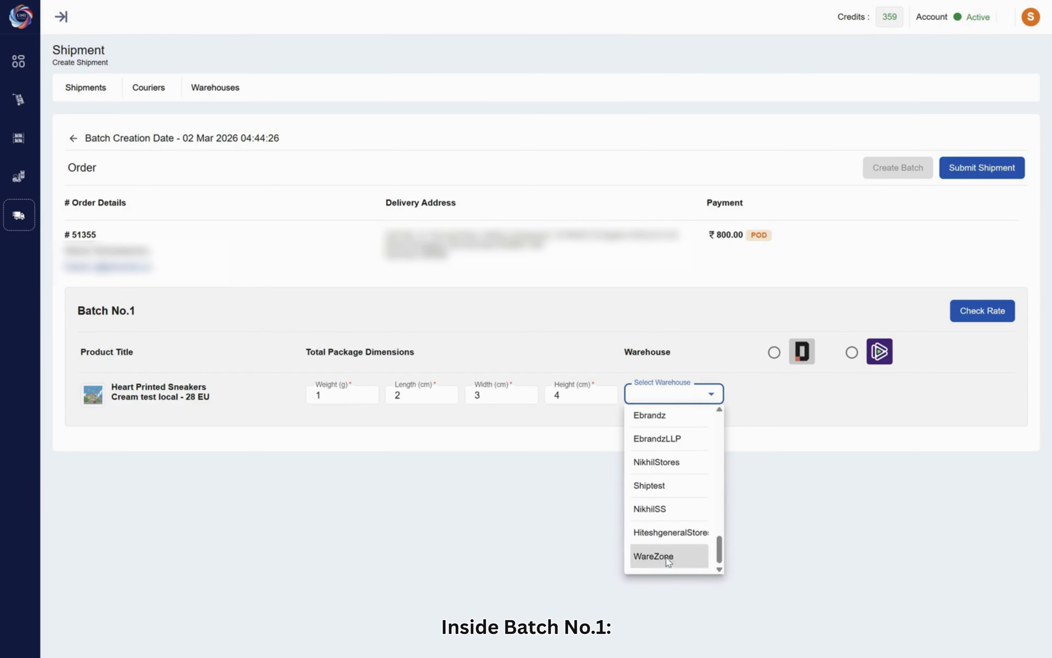
left_click(667, 556)
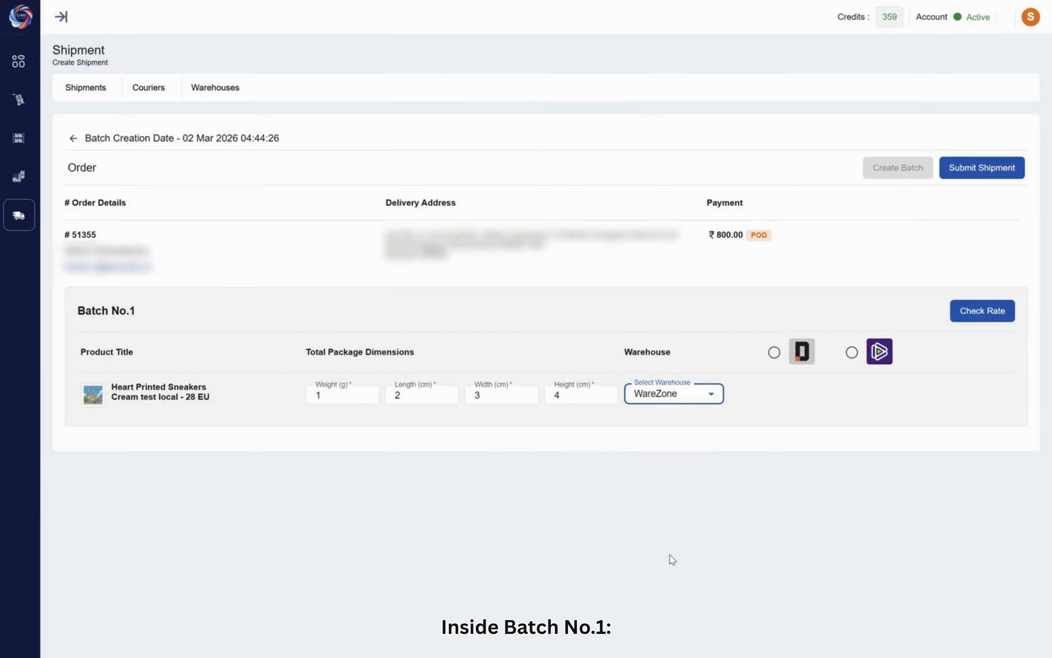
left_click(775, 354)
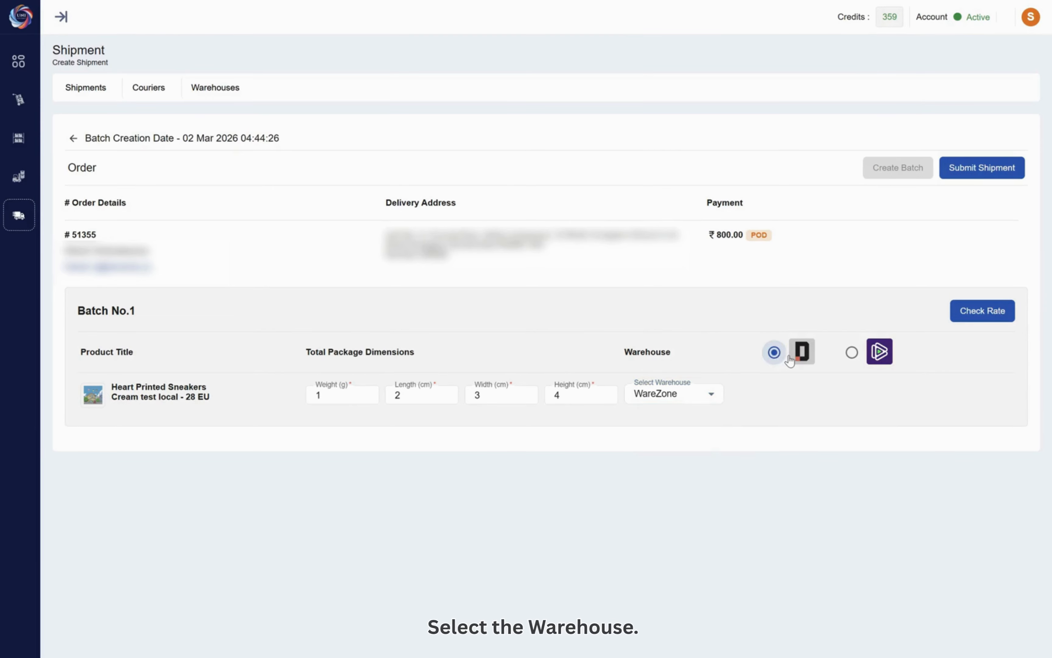
left_click(965, 321)
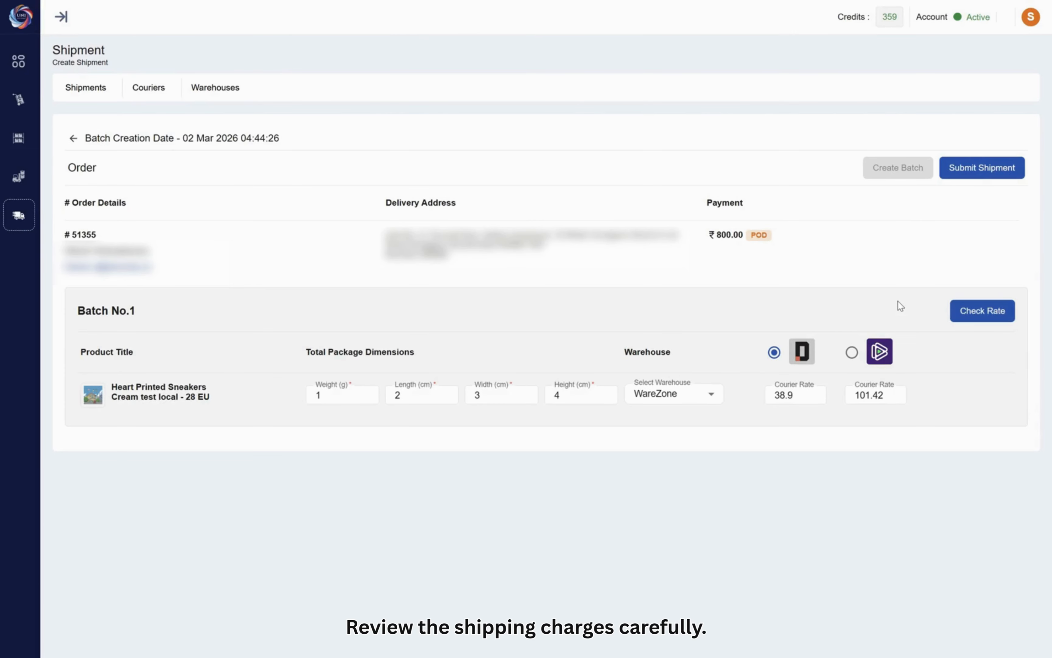
- Submit the single-order shipment and download its shipping label as a PDF
left_click(967, 179)
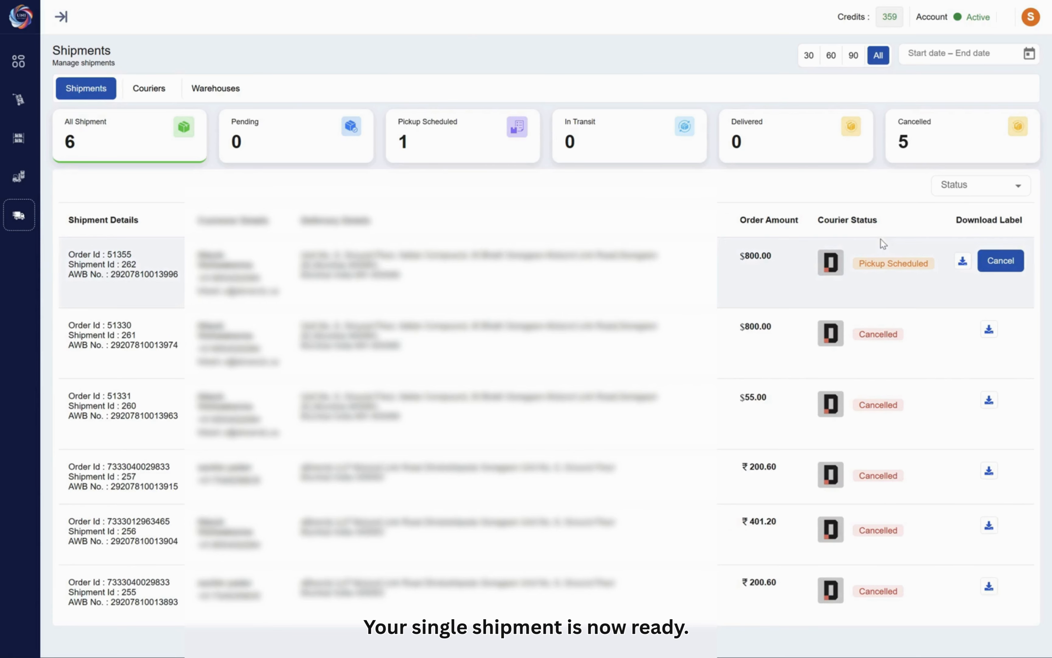
left_click(965, 263)
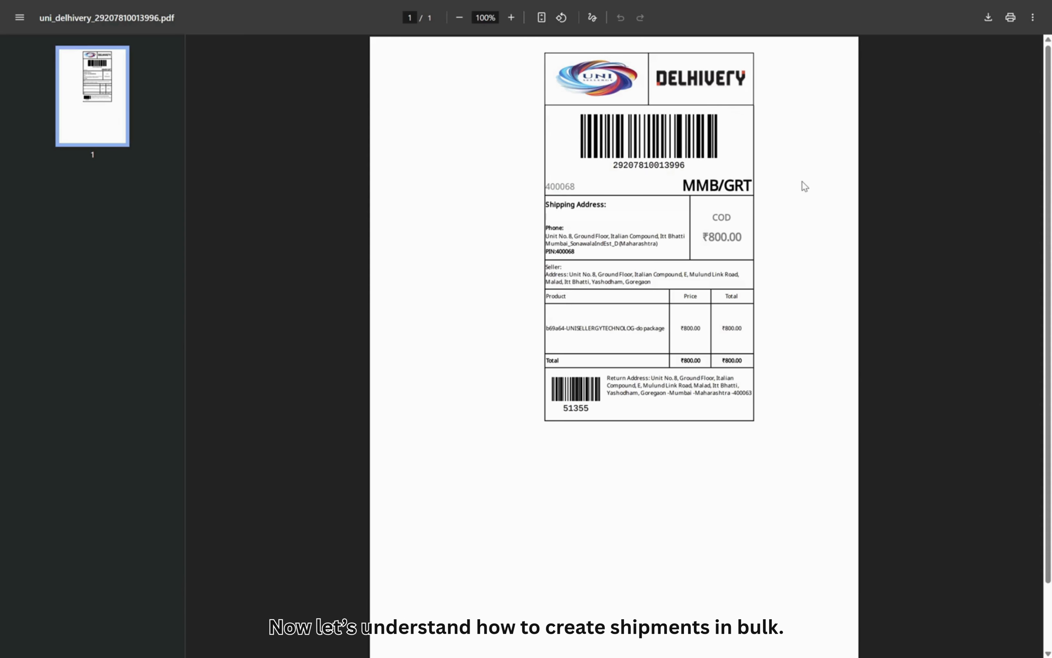
left_click(987, 18)
- Create a bulk shipment from the 26 Feb $30.00 and 23 Feb $800.00 WooCommerce orders, with WareZone as the Delhivery warehouse
left_click(71, 469)
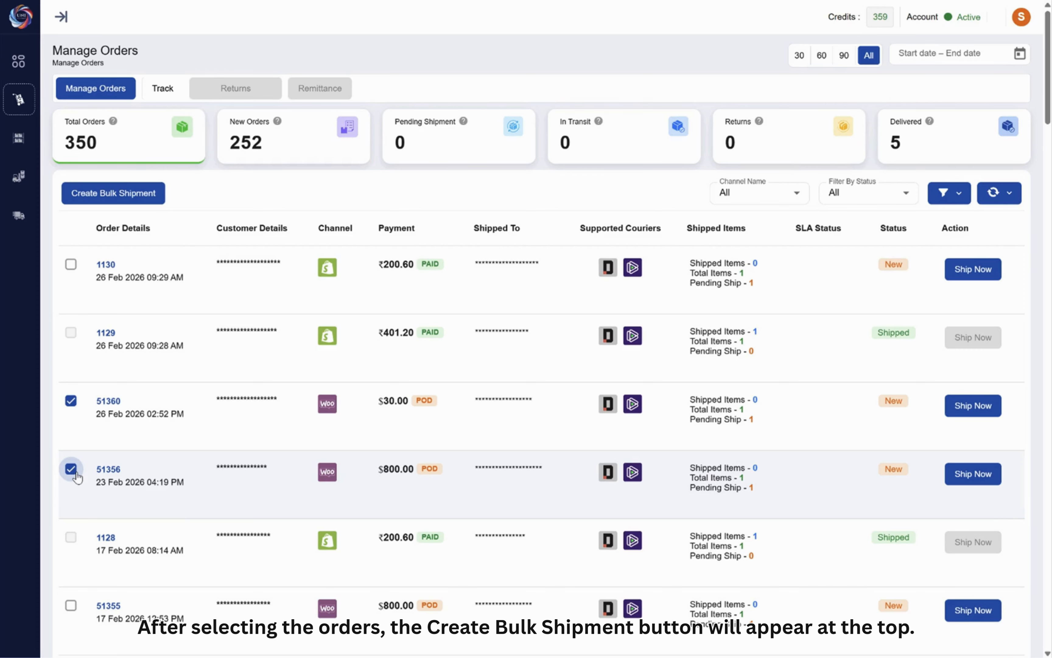
left_click(73, 472)
left_click(71, 470)
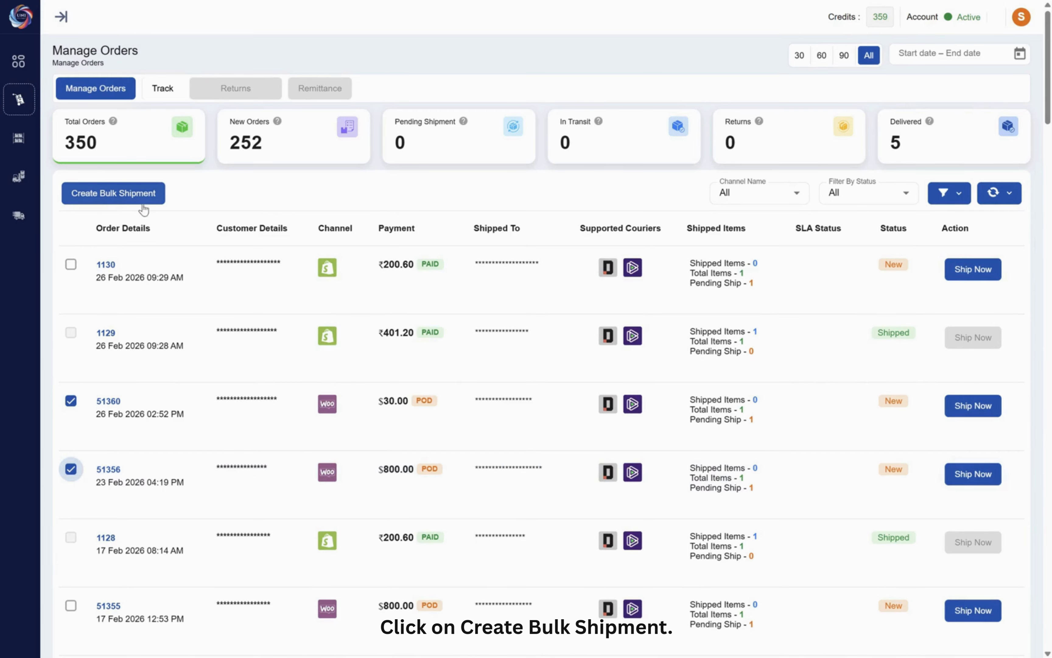
left_click(121, 204)
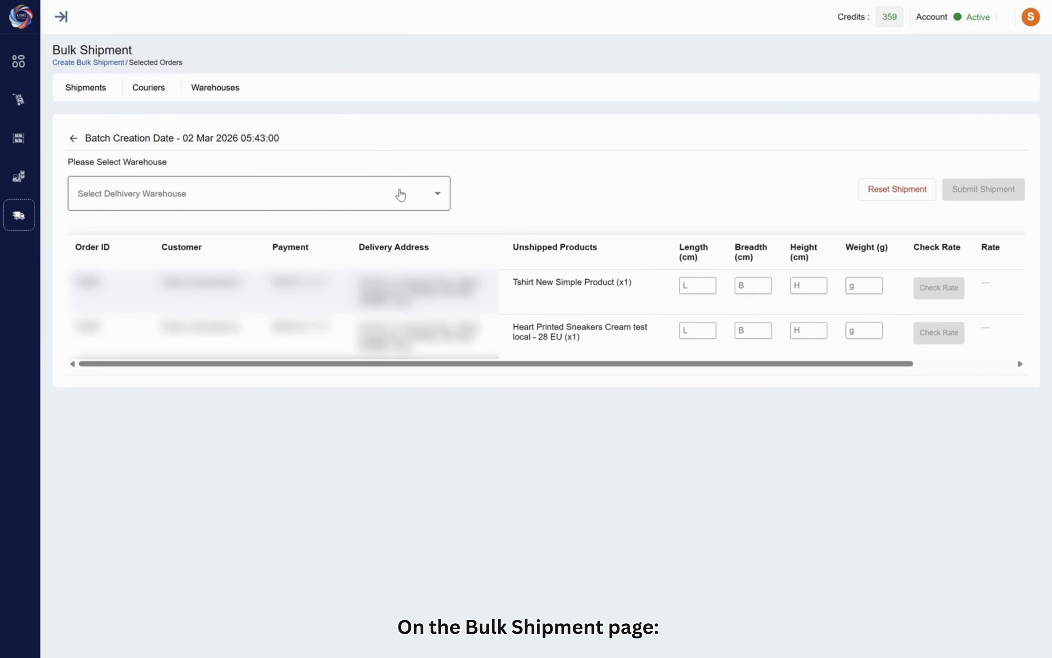
left_click(410, 207)
left_click(235, 230)
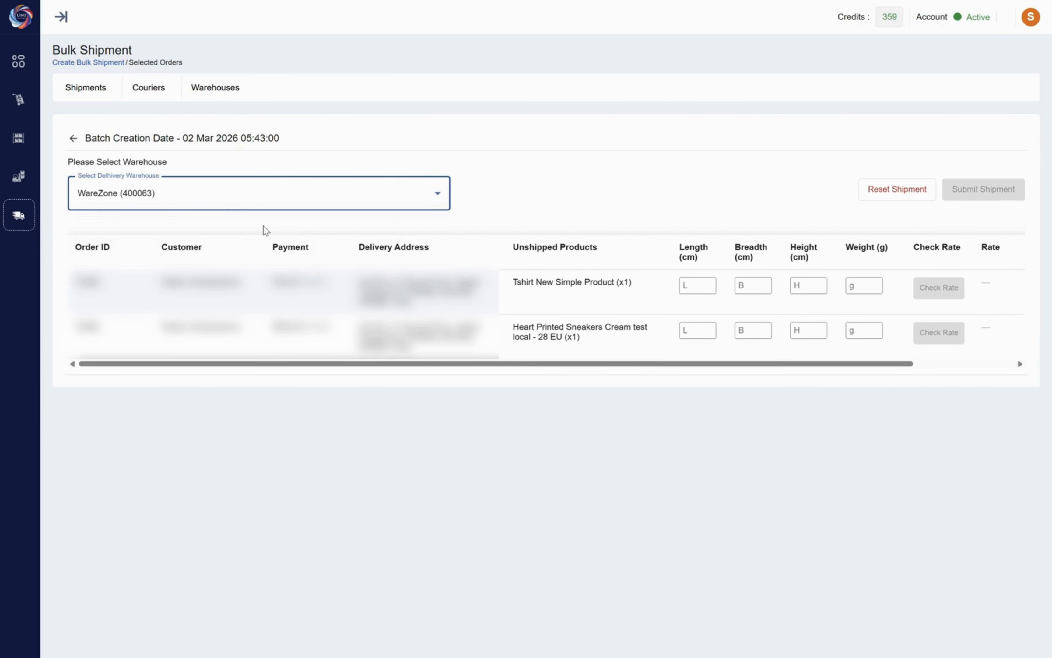
- Enter length 12, breadth 14, height 13 cm and weight 15 g for the T-shirt package and check its rate
left_click(689, 287)
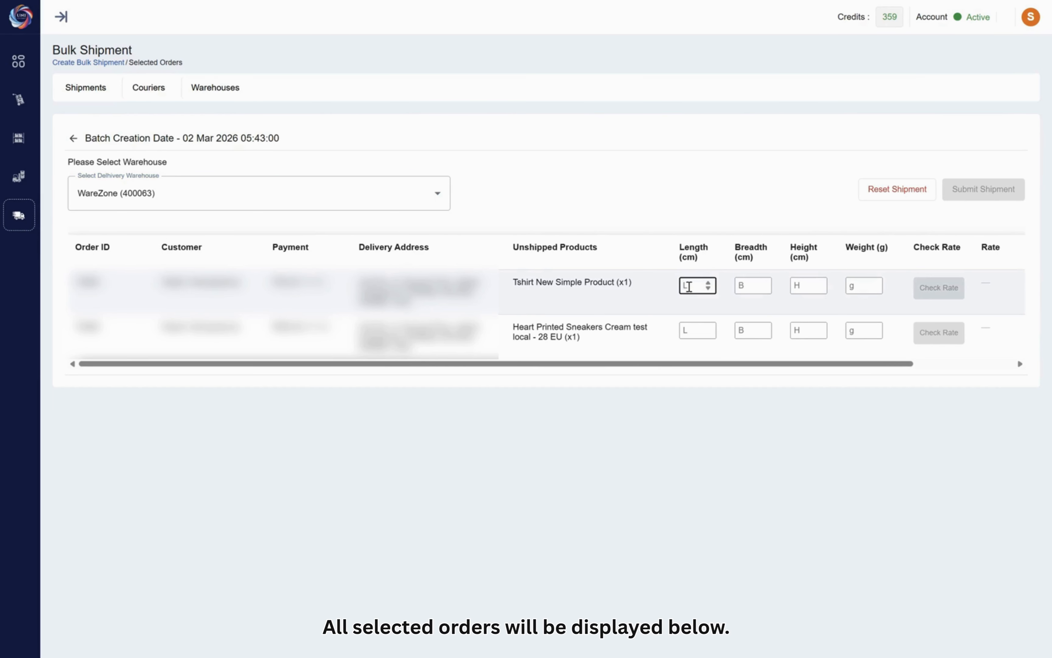
left_click(746, 286)
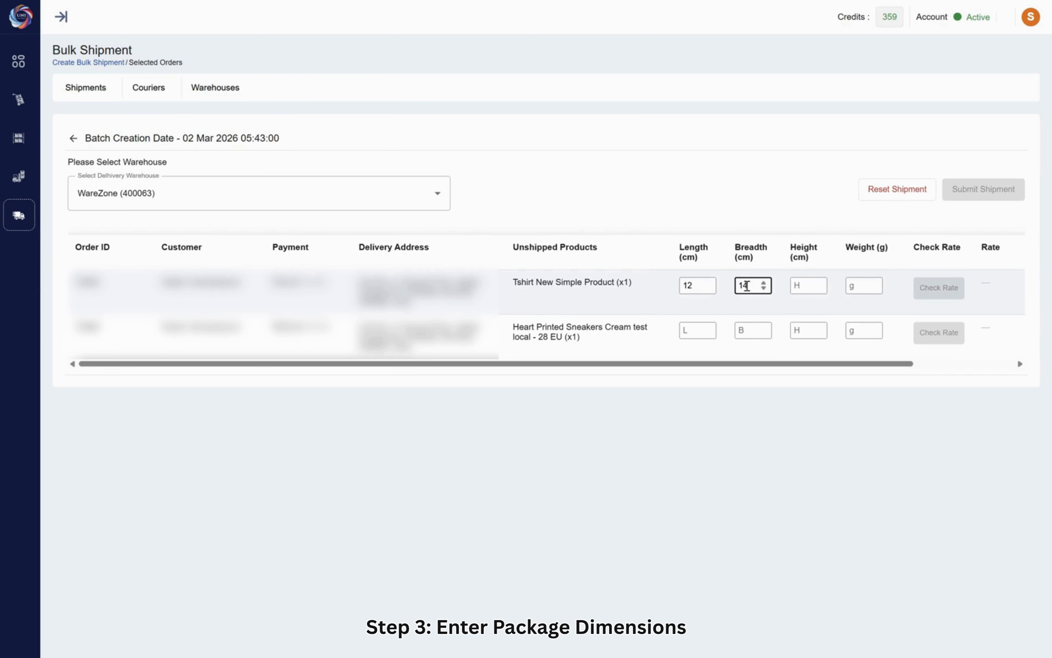
left_click(793, 288)
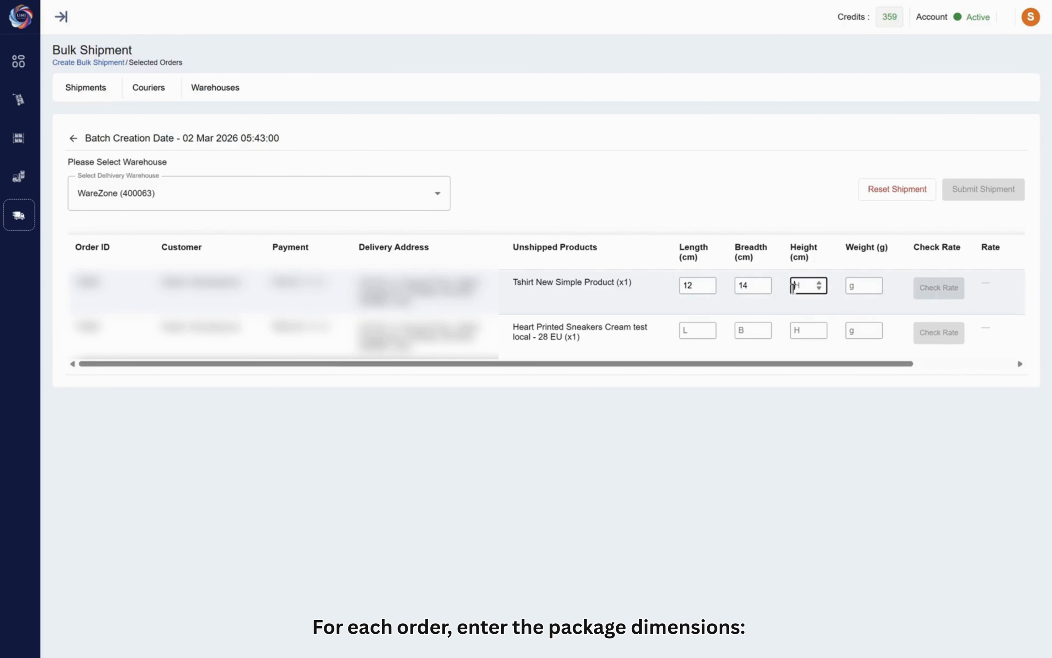
left_click(855, 287)
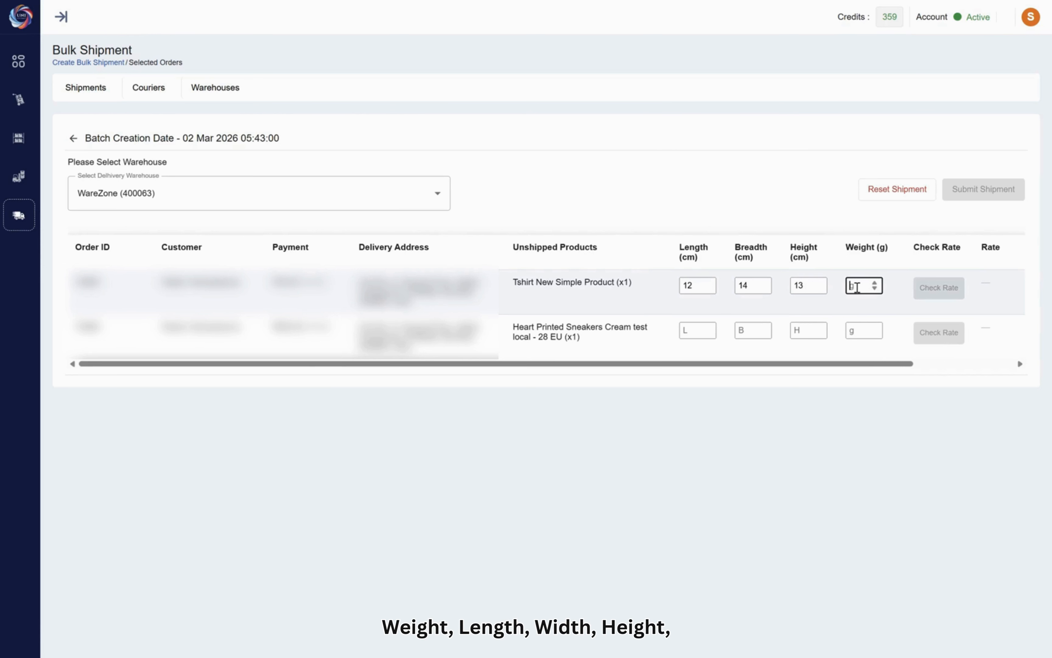
type("15")
left_click(949, 297)
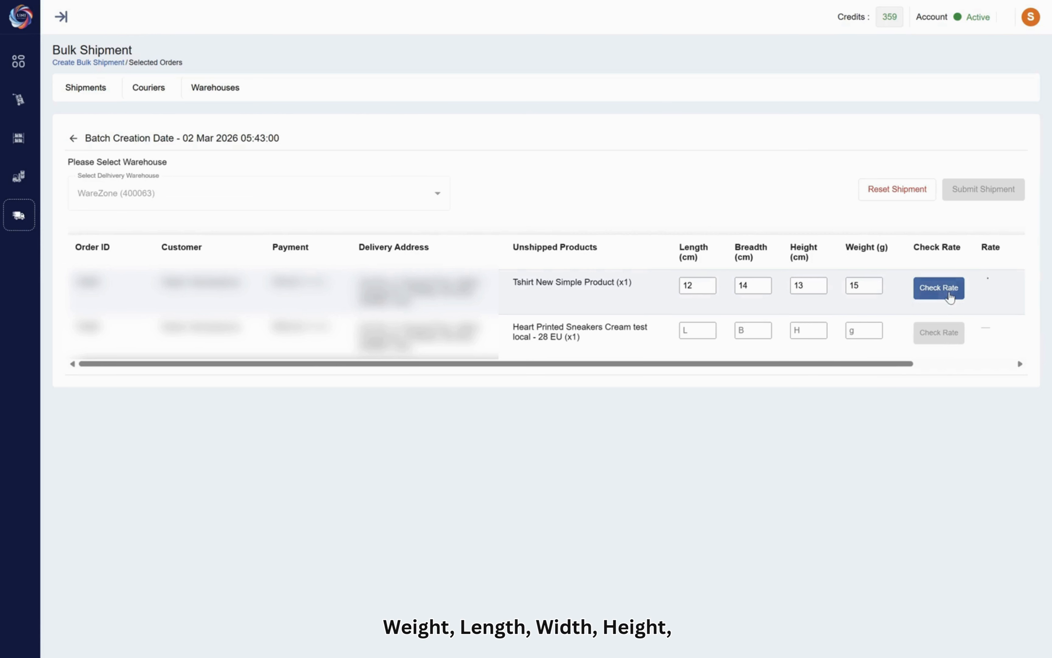
- Enter length 14, breadth 12, height 17 cm and weight 18 g for the sneakers package and check its rate
scroll(959, 331, "right", 3)
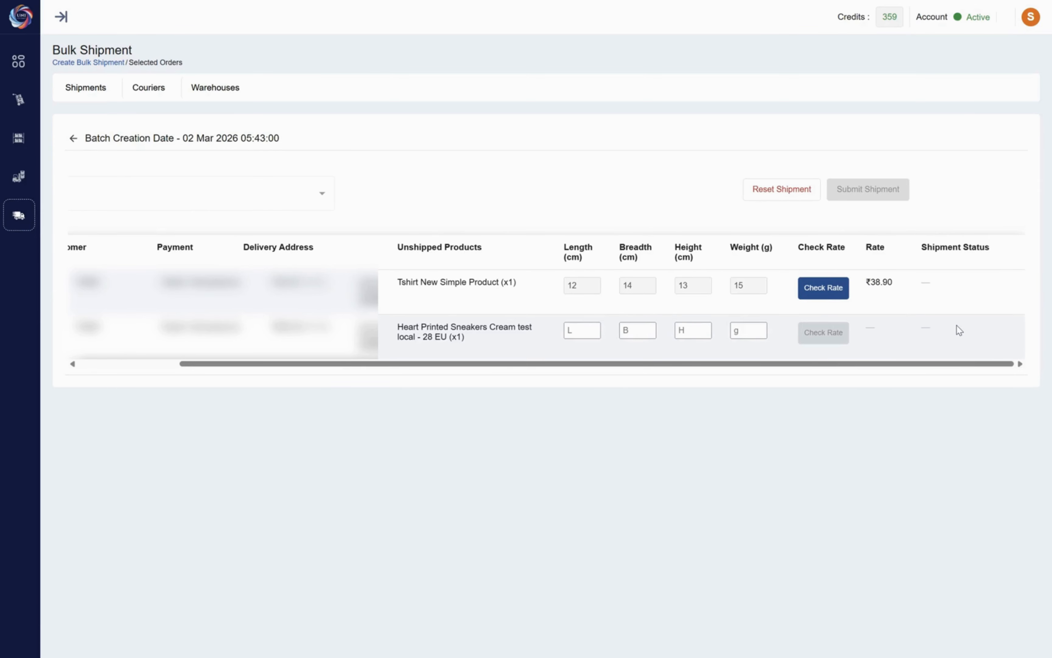
left_click(579, 330)
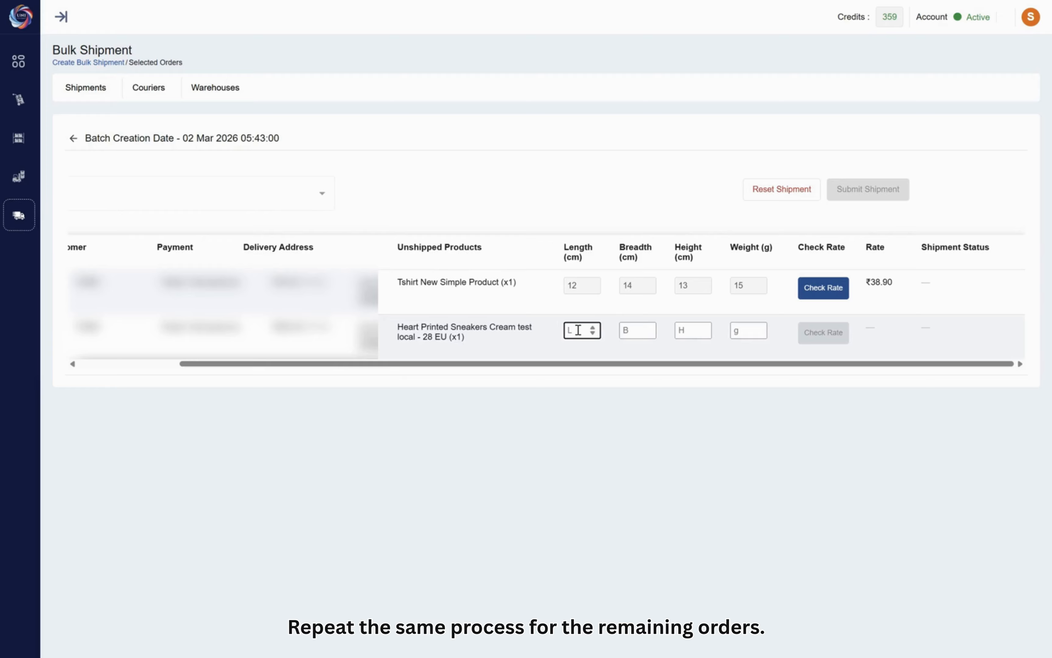
type("14")
left_click(628, 332)
type("1")
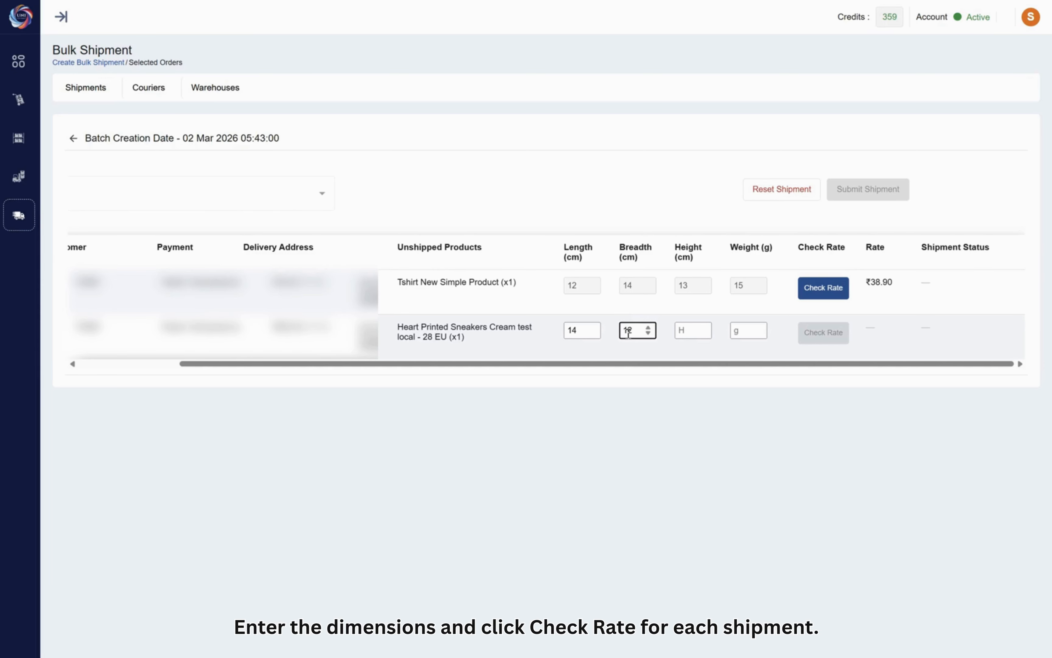
type("2")
left_click(691, 329)
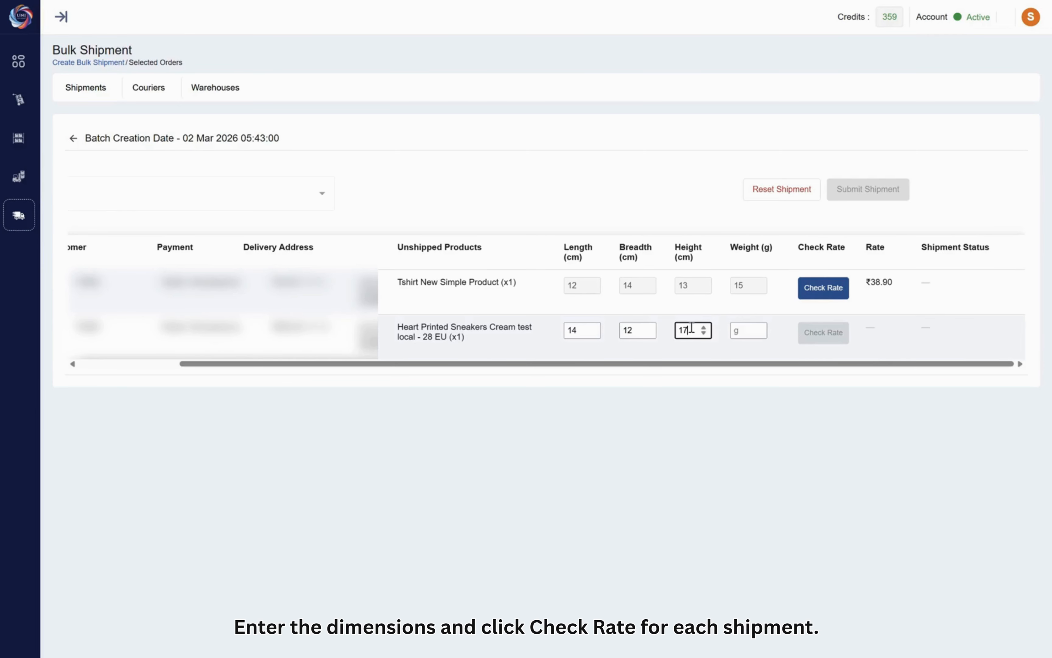
left_click(746, 329)
type("1")
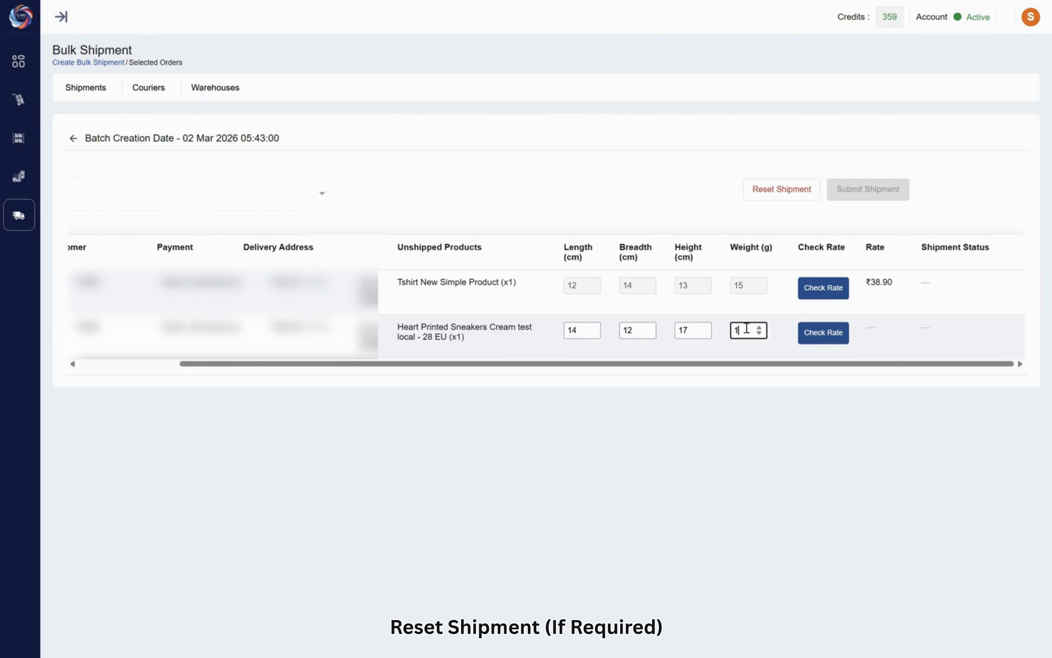
type("8")
left_click(834, 336)
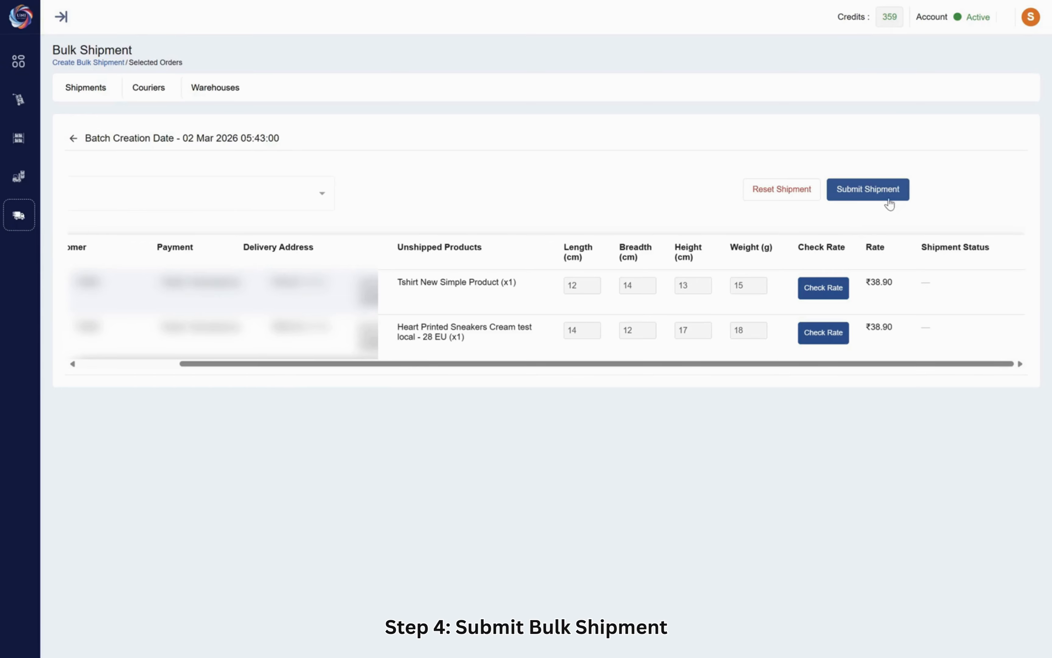
- Submit the bulk shipment and open the shipping label of its $800.00 order
left_click(873, 204)
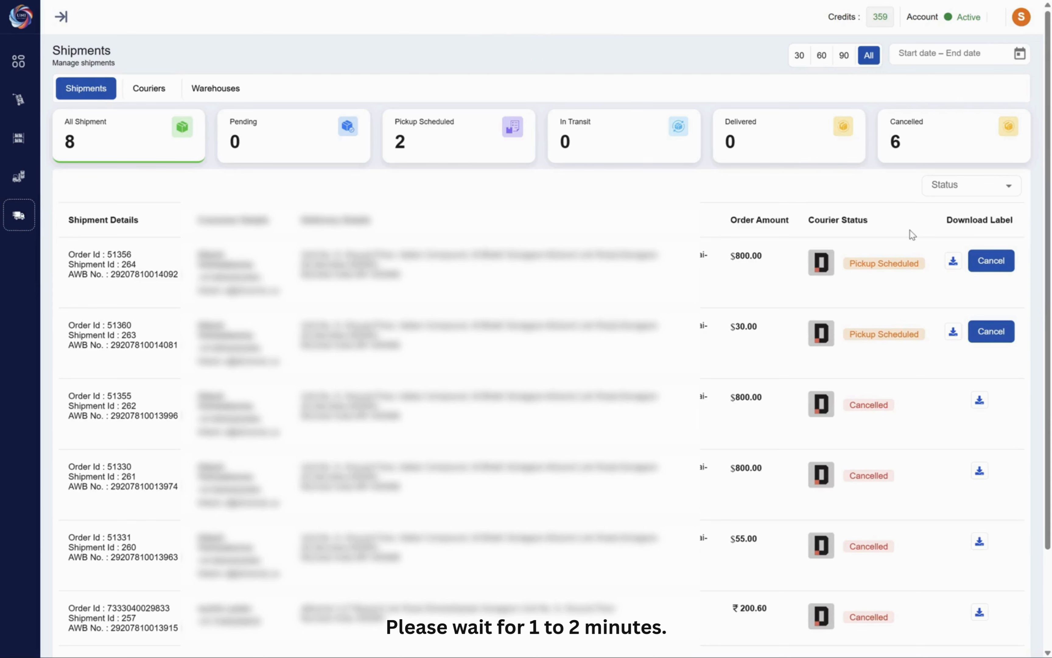
left_click(953, 262)
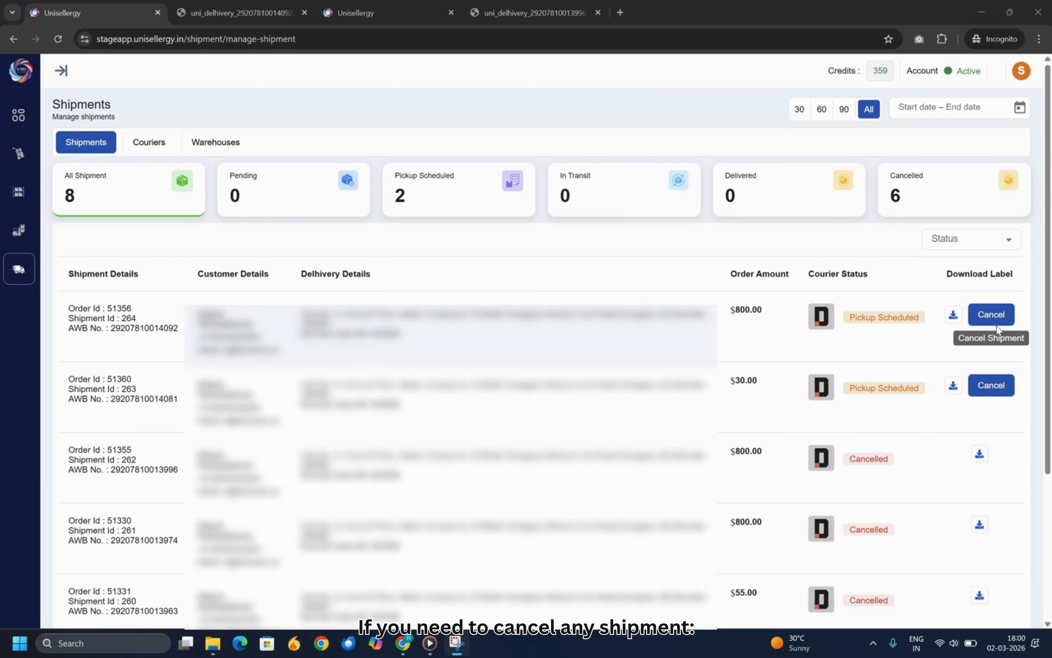
- Cancel the pickup-scheduled shipment of the $800.00 order and confirm the cancellation
left_click(991, 314)
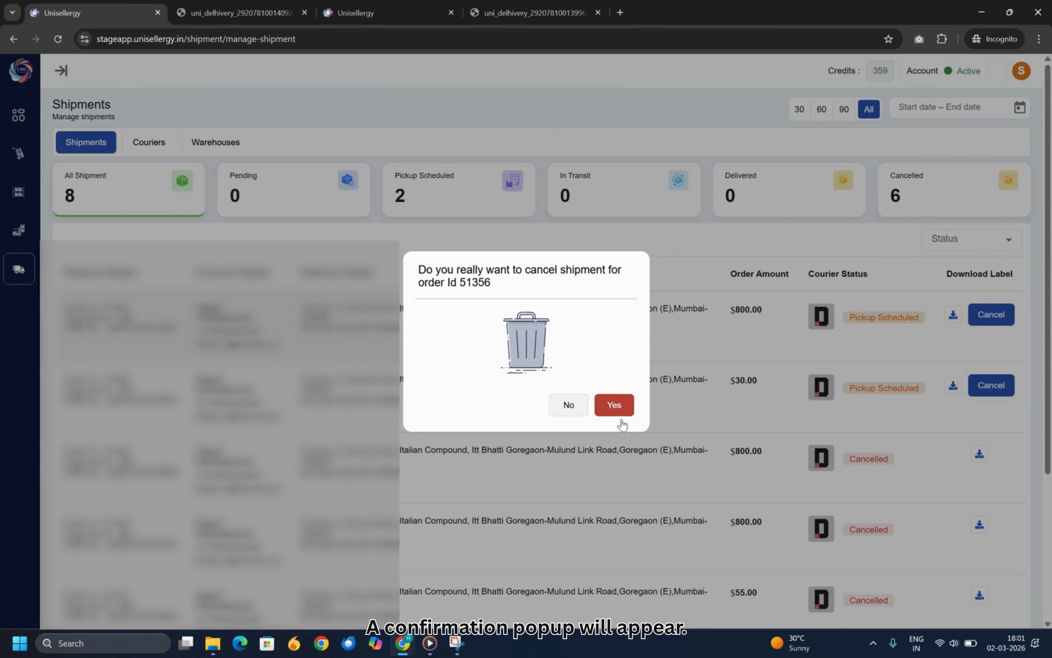
left_click(618, 410)
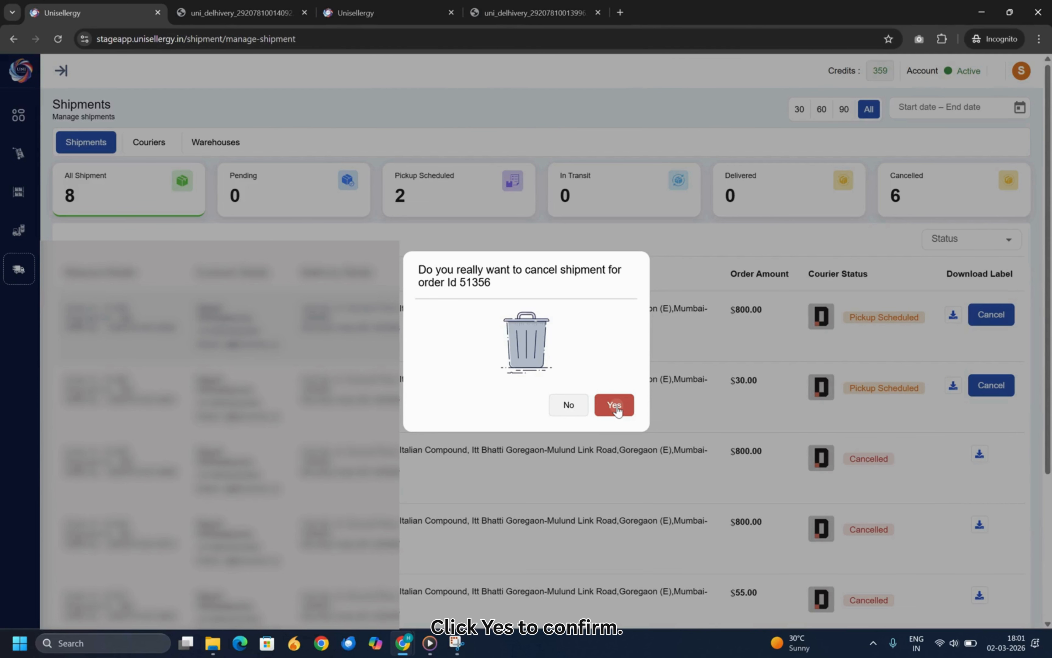